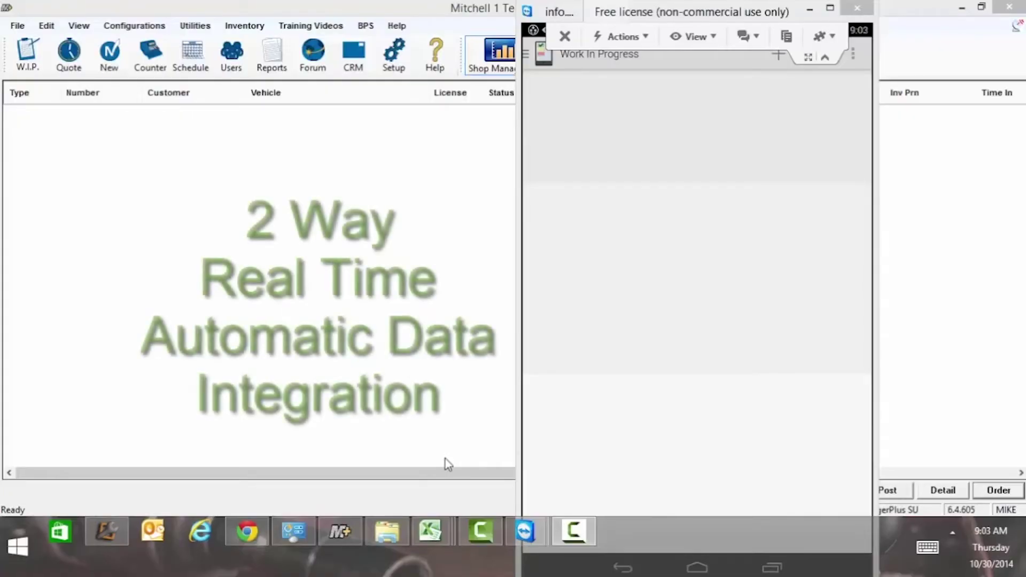
Enlarge the tablet mirror window, then narrow it so TeamWorks shows beside it
{"action": "left_click", "coordinate": [827, 60]}
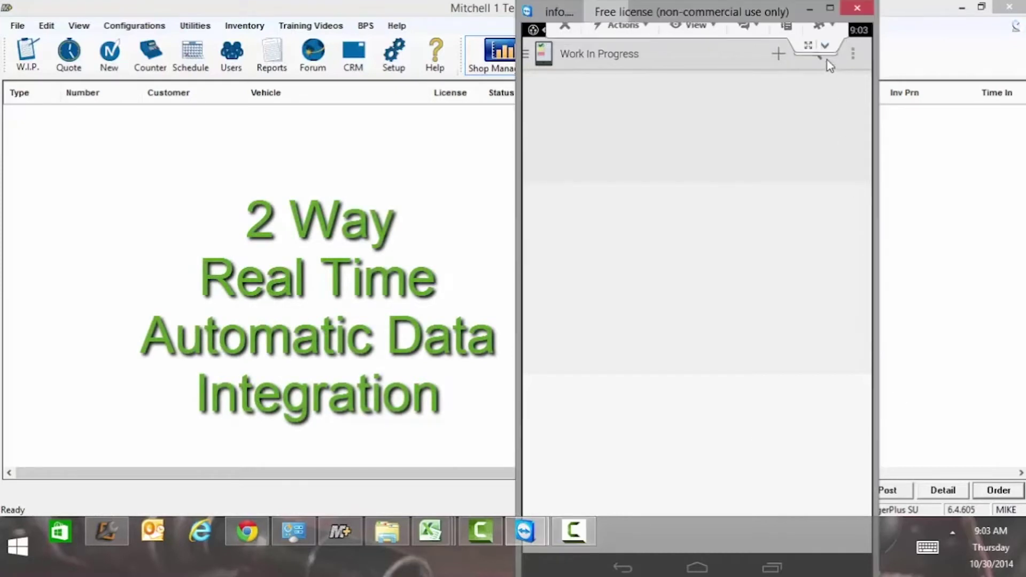
{"action": "double_click", "coordinate": [748, 23]}
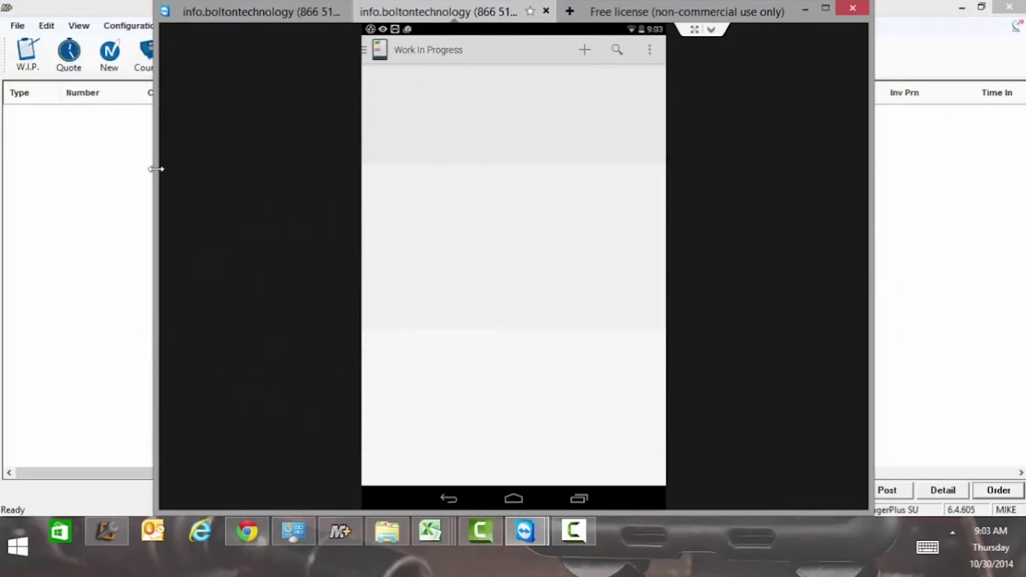
{"action": "left_click_drag", "start_coordinate": [158, 168], "coordinate": [200, 168]}
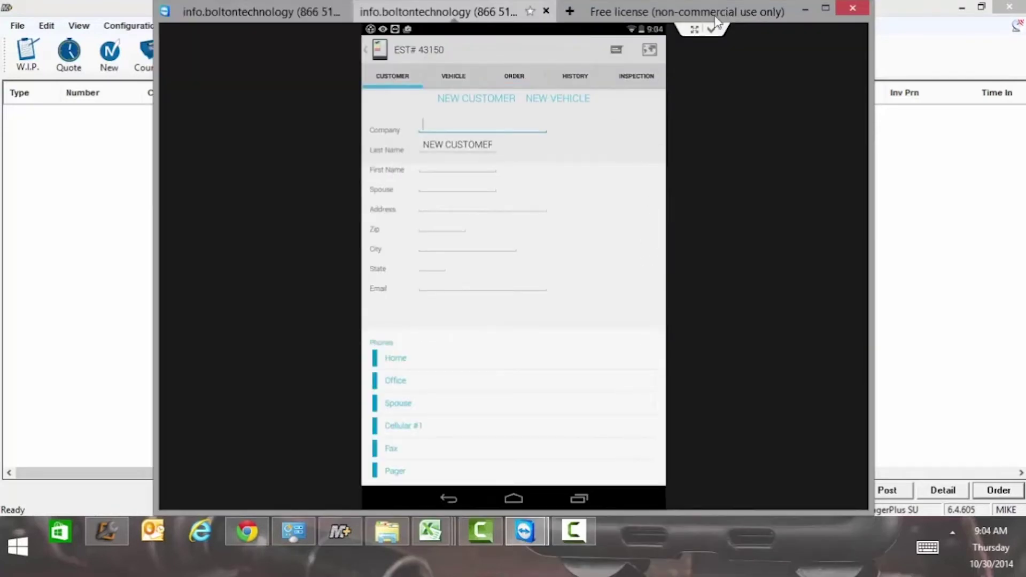
{"action": "left_click_drag", "start_coordinate": [158, 122], "coordinate": [192, 121]}
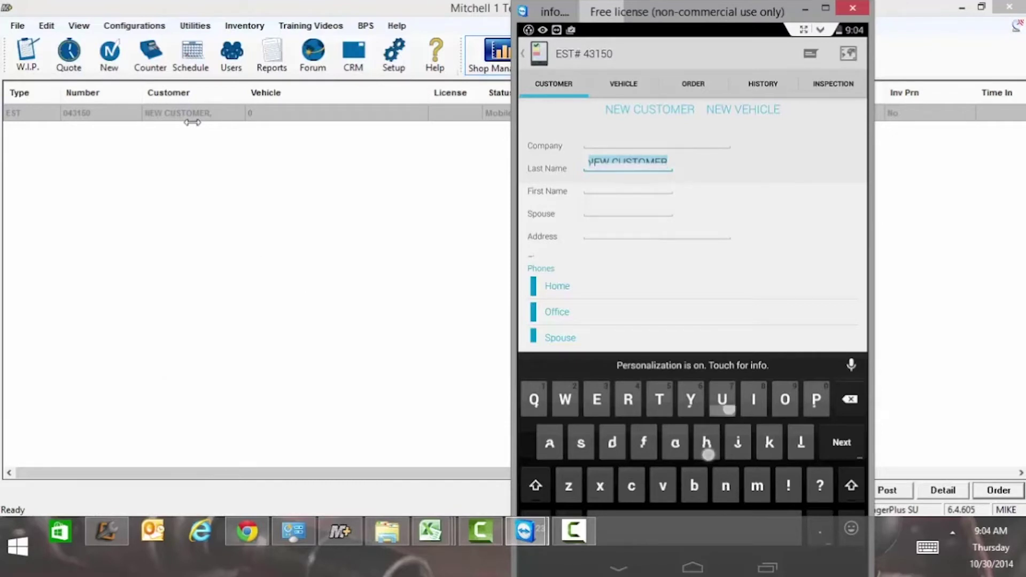
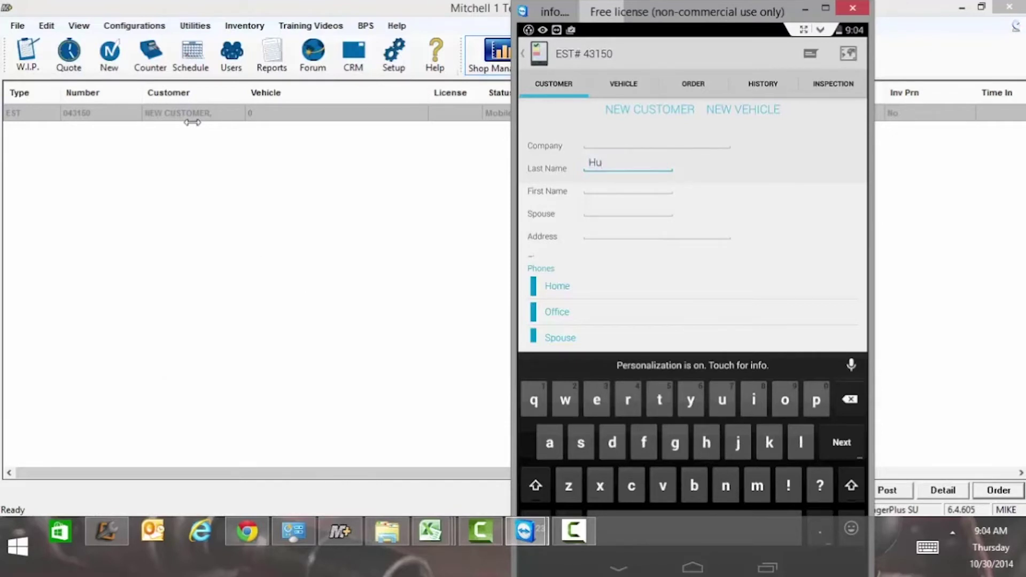
{"action": "key", "text": "Tab"}
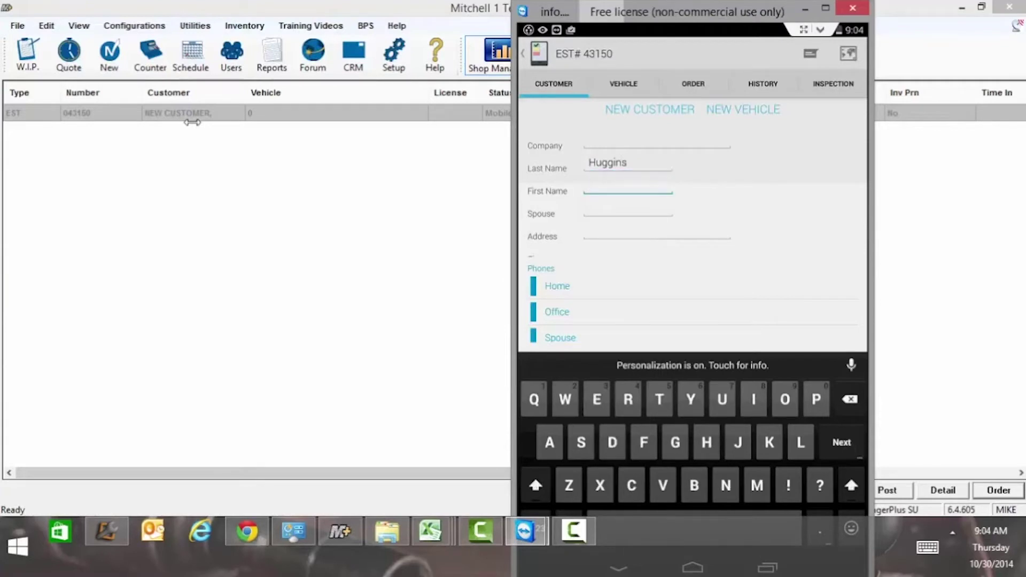
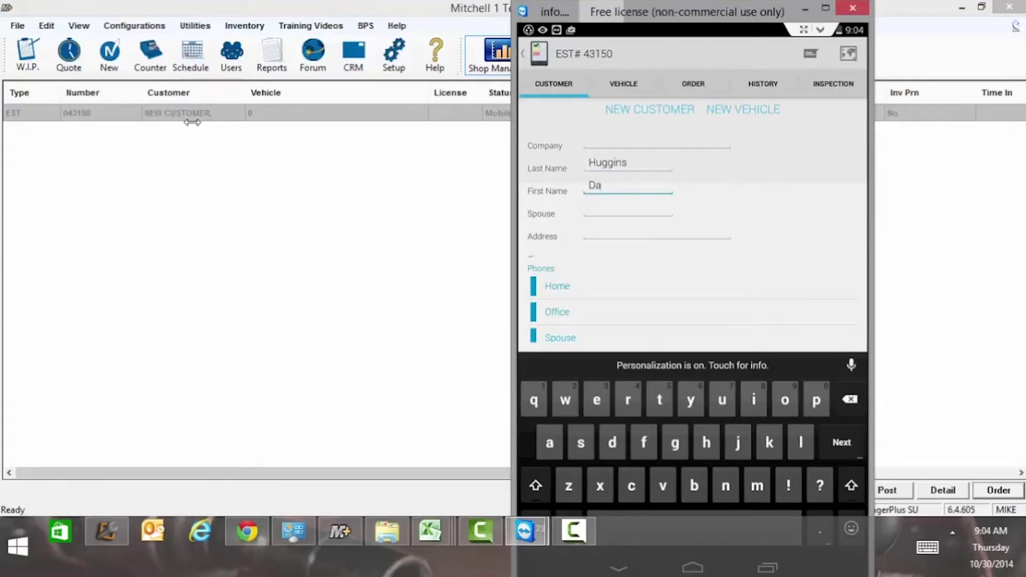
{"action": "key", "text": "Tab"}
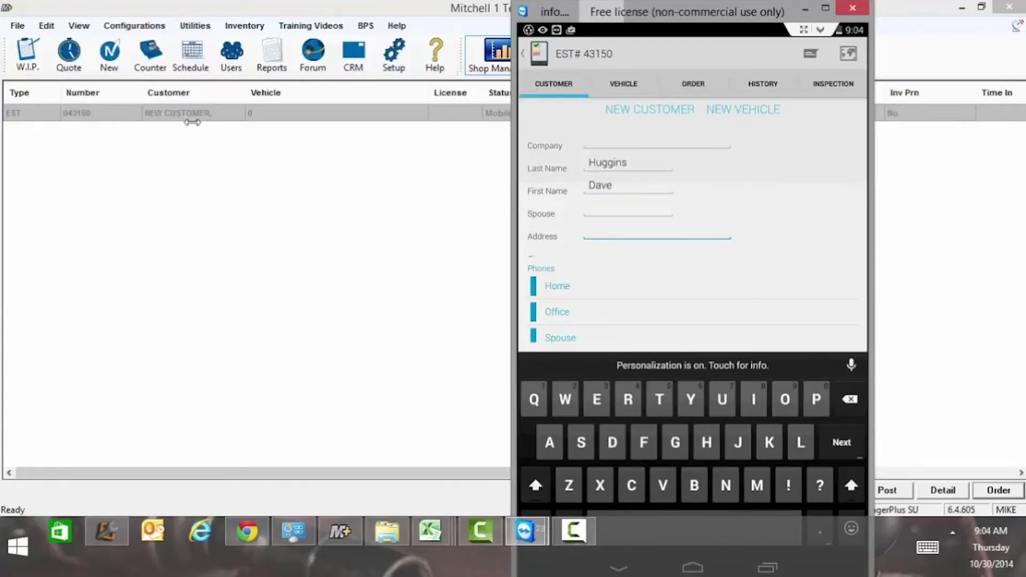
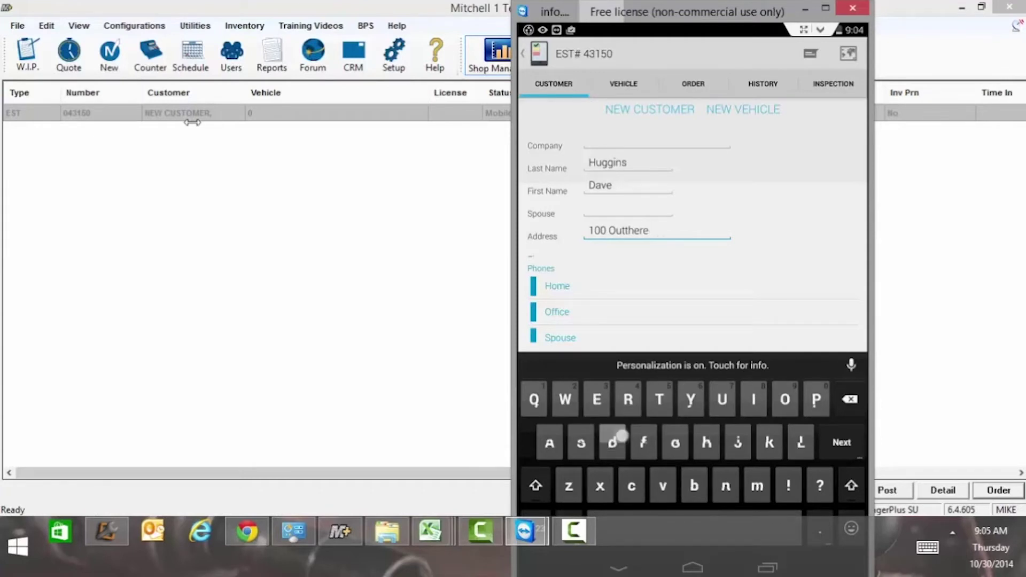
{"action": "key", "text": "Tab"}
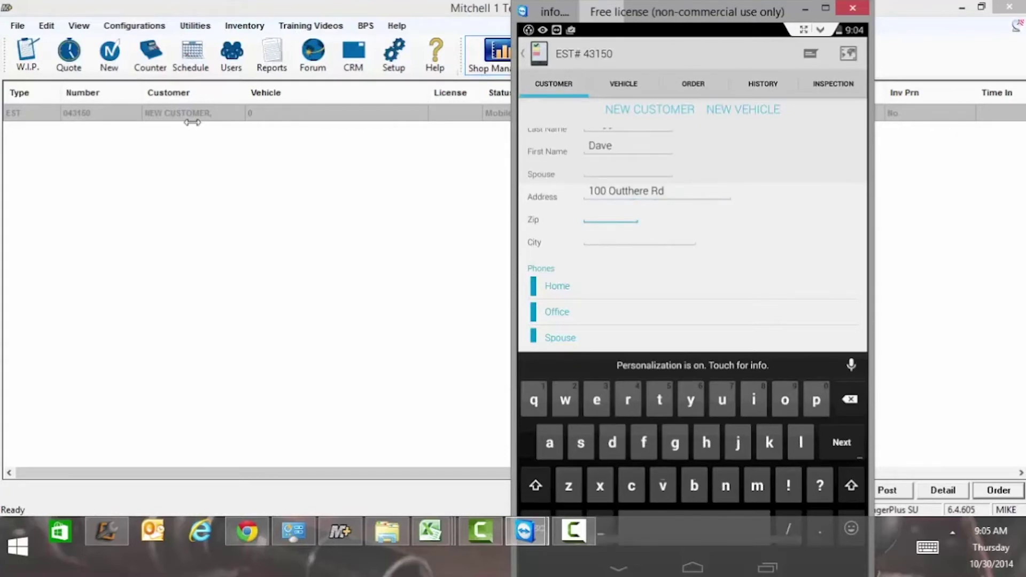
{"action": "type", "text": "1"}
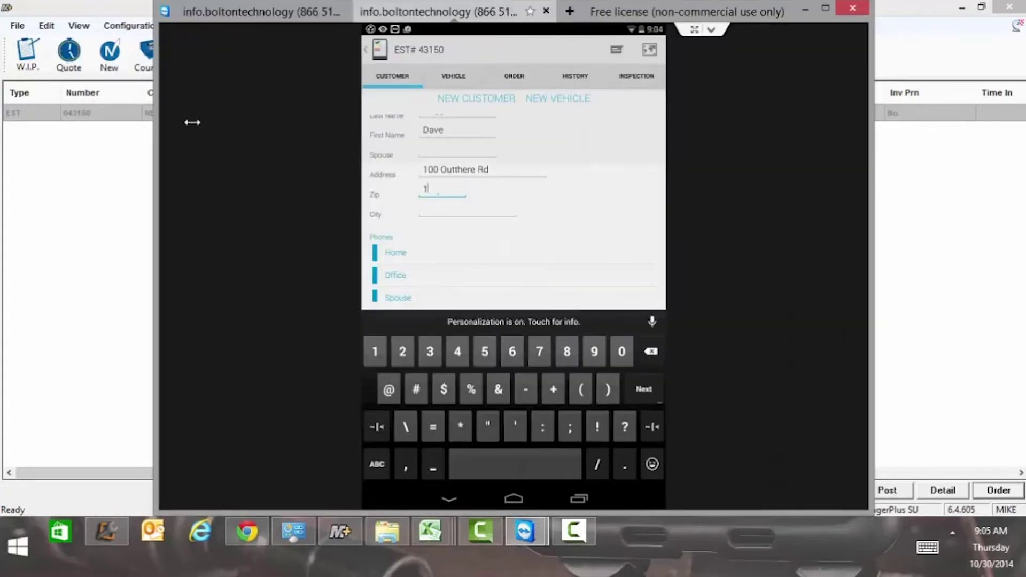
{"action": "type", "text": "9020"}
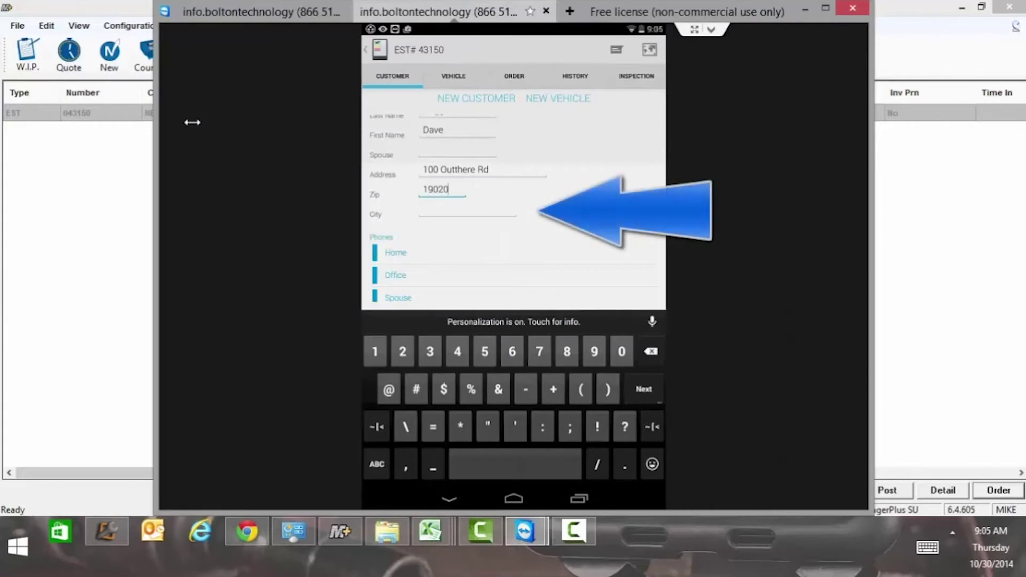
{"action": "key", "text": "Tab"}
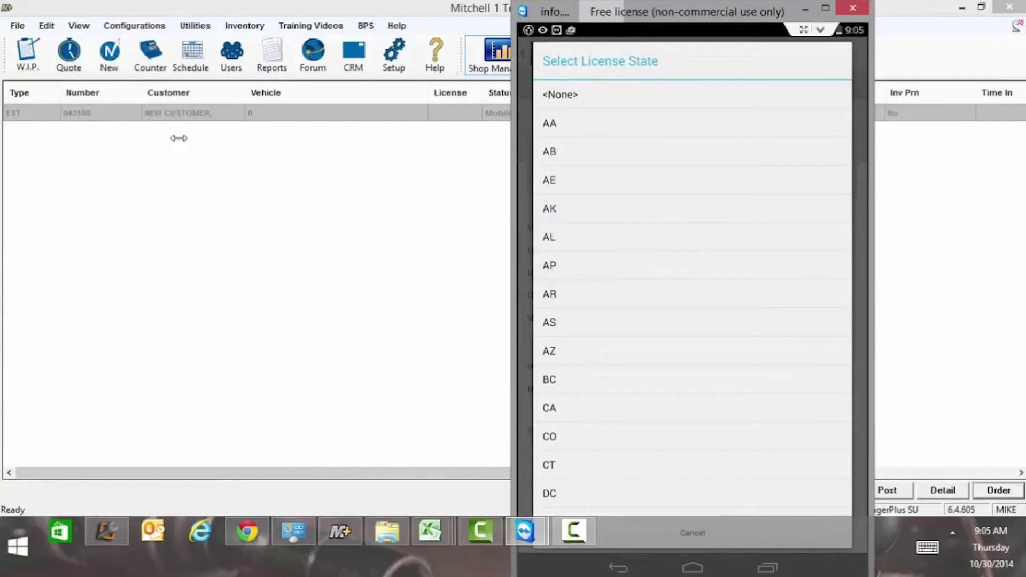
{"action": "scroll", "coordinate": [687, 344], "scroll_direction": "down", "scroll_amount": 5}
{"action": "scroll", "coordinate": [644, 337], "scroll_direction": "down", "scroll_amount": 5}
{"action": "scroll", "coordinate": [682, 277], "scroll_direction": "down", "scroll_amount": 5}
{"action": "scroll", "coordinate": [681, 276], "scroll_direction": "down", "scroll_amount": 3}
{"action": "scroll", "coordinate": [665, 285], "scroll_direction": "down", "scroll_amount": 3}
{"action": "scroll", "coordinate": [650, 293], "scroll_direction": "down", "scroll_amount": 2}
{"action": "scroll", "coordinate": [640, 299], "scroll_direction": "down", "scroll_amount": 2}
{"action": "scroll", "coordinate": [639, 299], "scroll_direction": "down", "scroll_amount": 1}
Choose PA from the Select License State list
{"action": "left_click", "coordinate": [640, 279]}
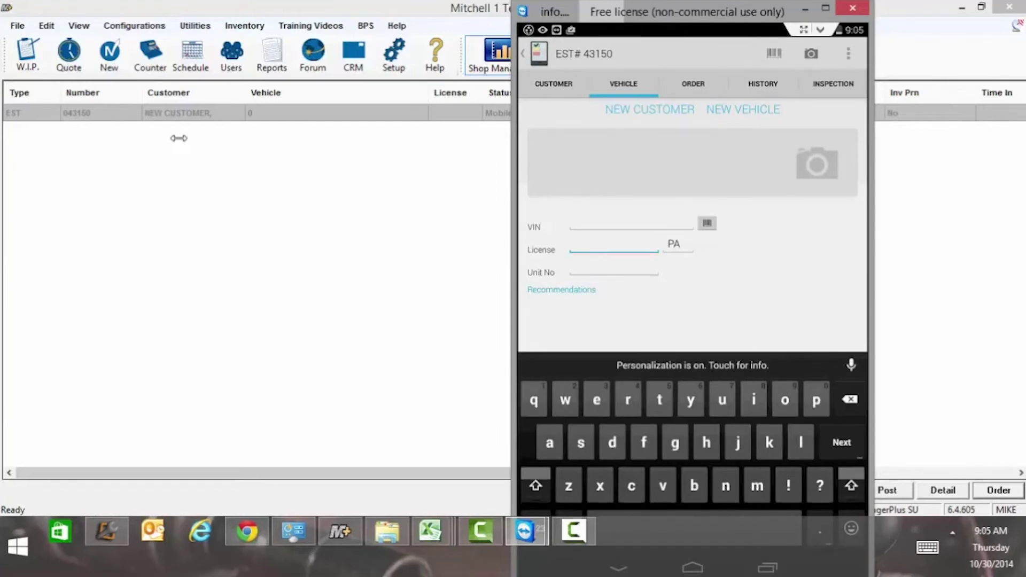
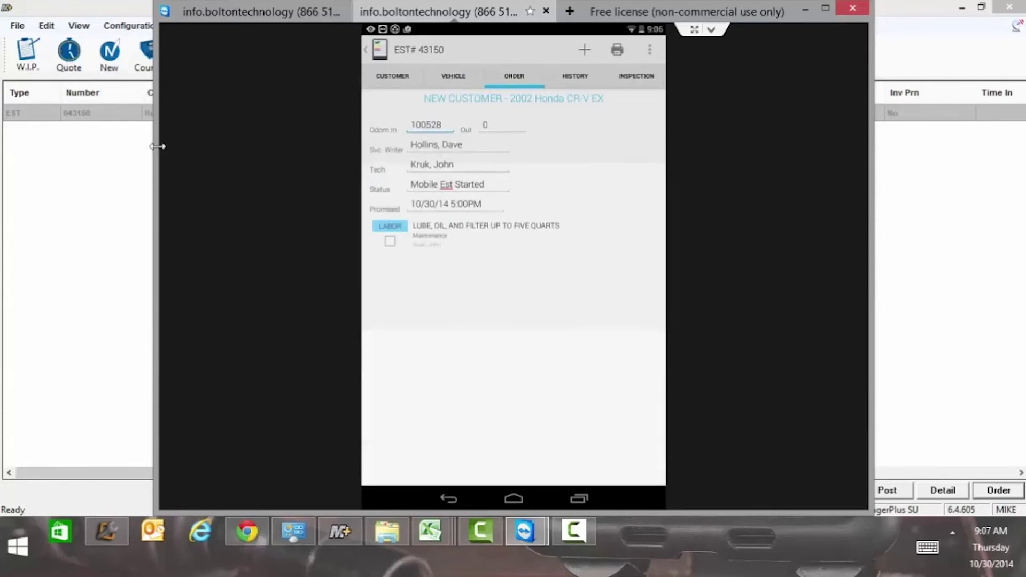
Shrink the phone mirror window to reveal the TeamWorks shop list
{"action": "left_click_drag", "start_coordinate": [160, 145], "coordinate": [186, 146]}
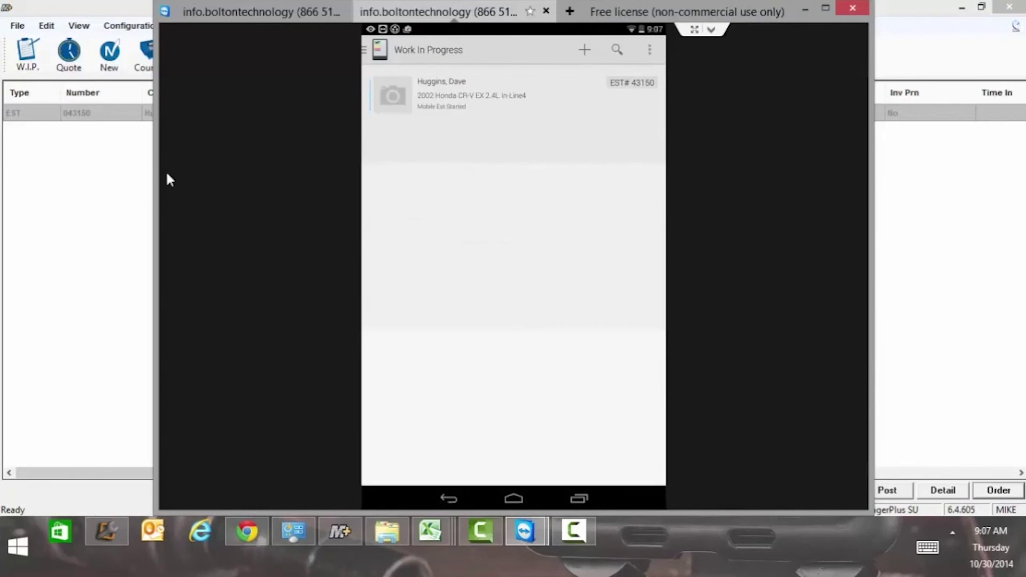
Narrow the phone mirror window further so TeamWorks shows estimate 043150
{"action": "left_click_drag", "start_coordinate": [189, 182], "coordinate": [198, 183]}
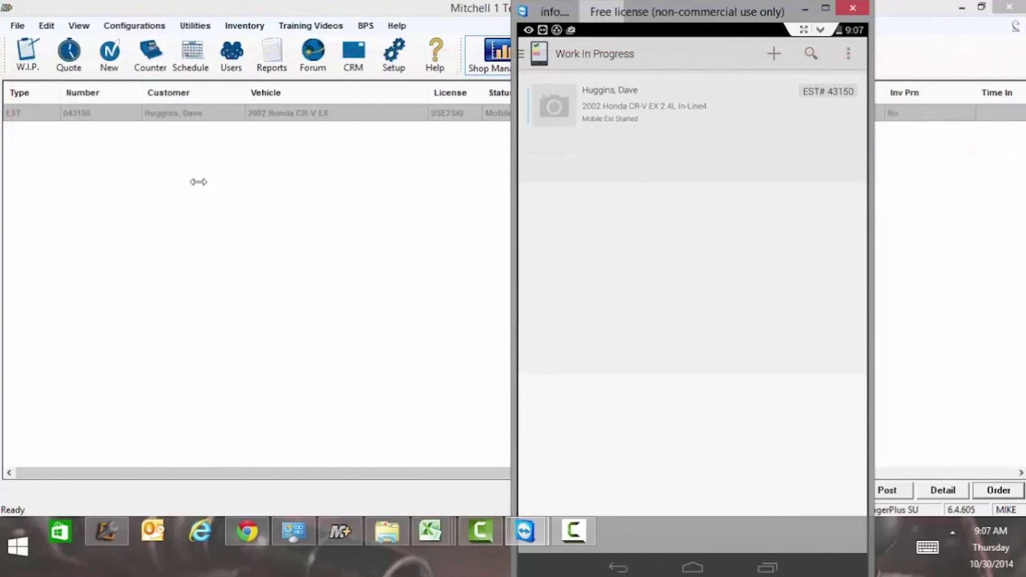
Open estimate 043150 in TeamWorks and check its Vehicle and Customer tabs
{"action": "double_click", "coordinate": [207, 122]}
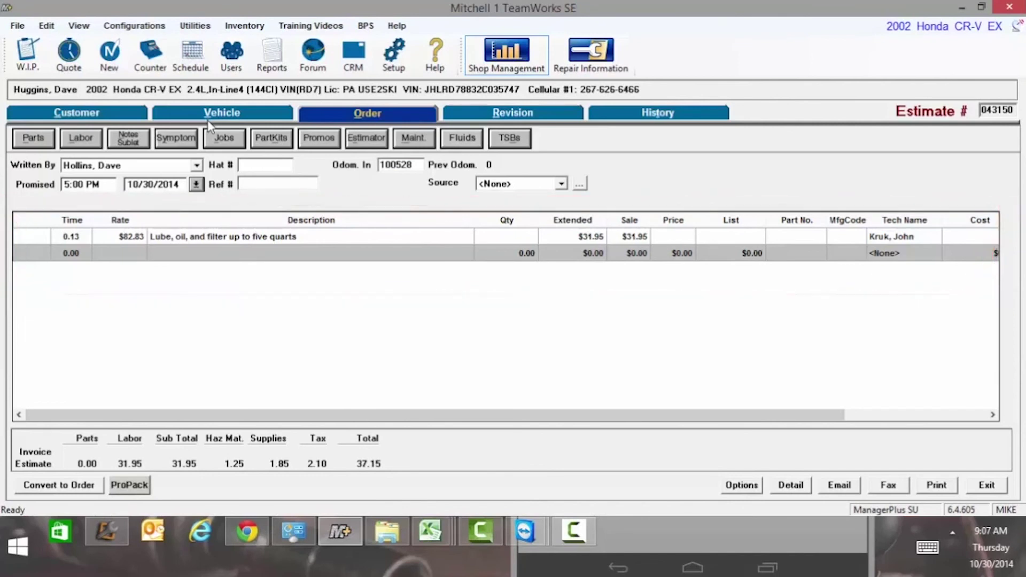
{"action": "left_click", "coordinate": [209, 113]}
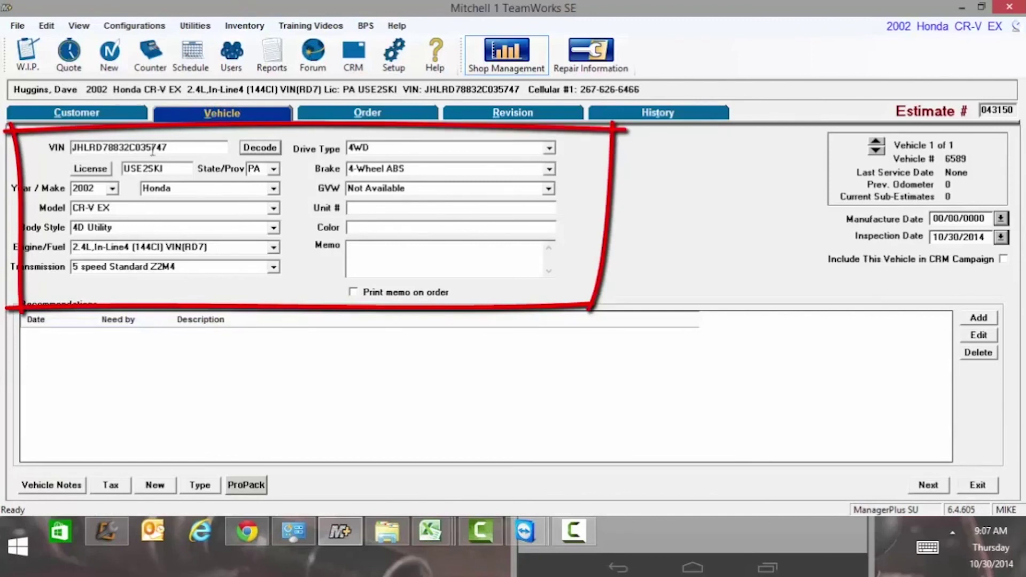
{"action": "left_click", "coordinate": [76, 113]}
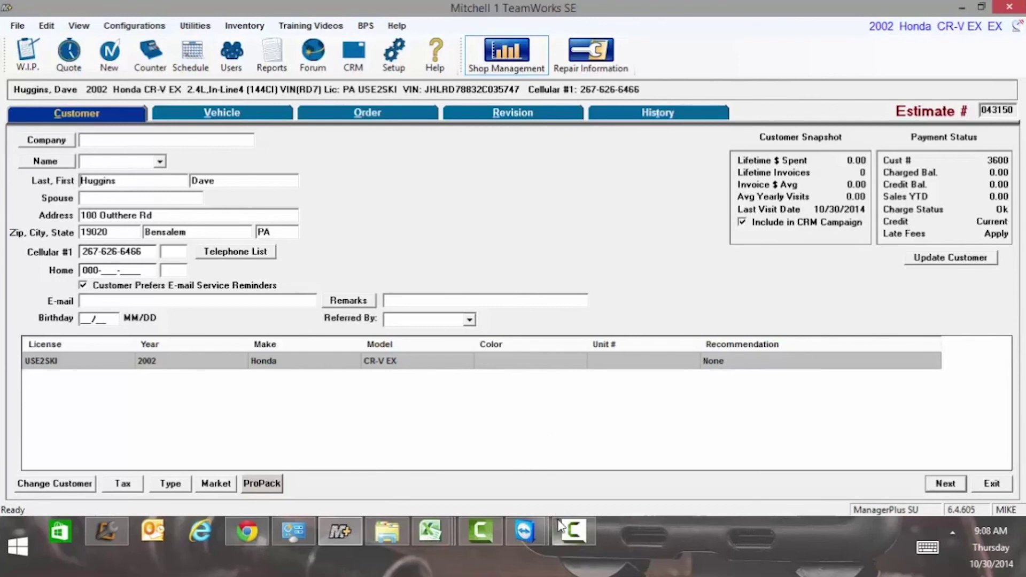
Bring the mirrored TeamViewer phone session back to the front from the taskbar
{"action": "left_click", "coordinate": [480, 533]}
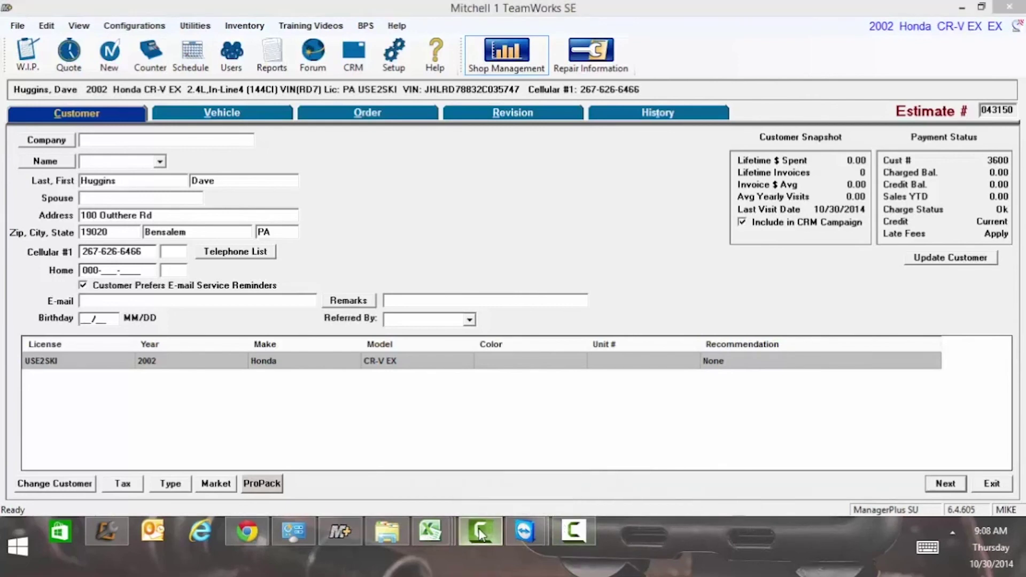
{"action": "left_click", "coordinate": [480, 533]}
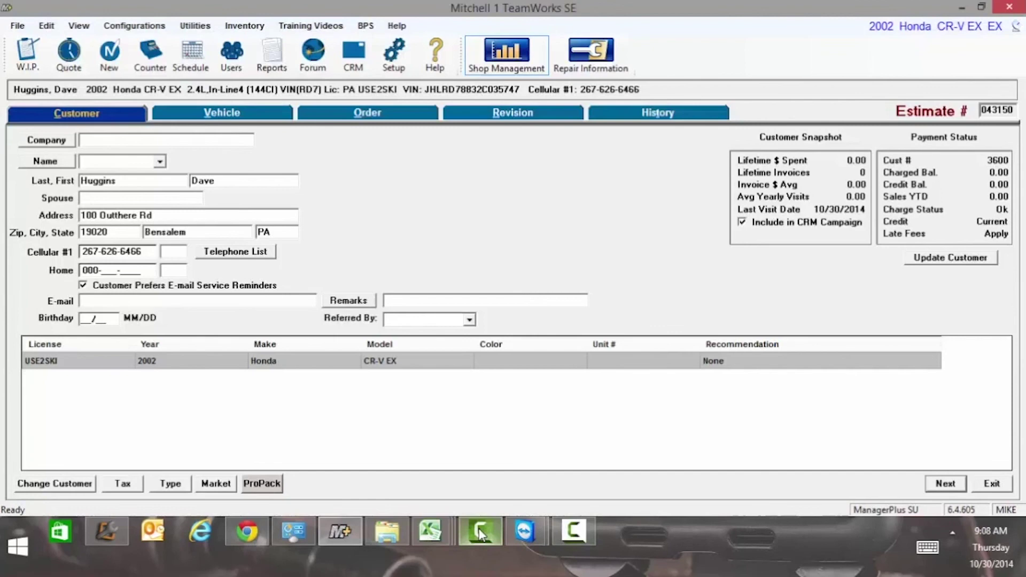
{"action": "mouse_move", "coordinate": [525, 532]}
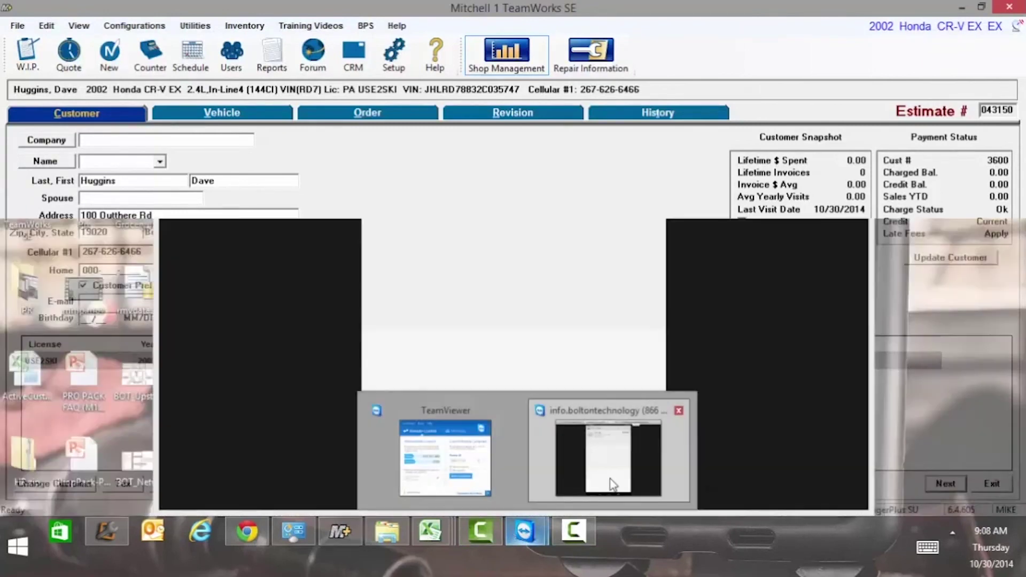
{"action": "left_click", "coordinate": [611, 484]}
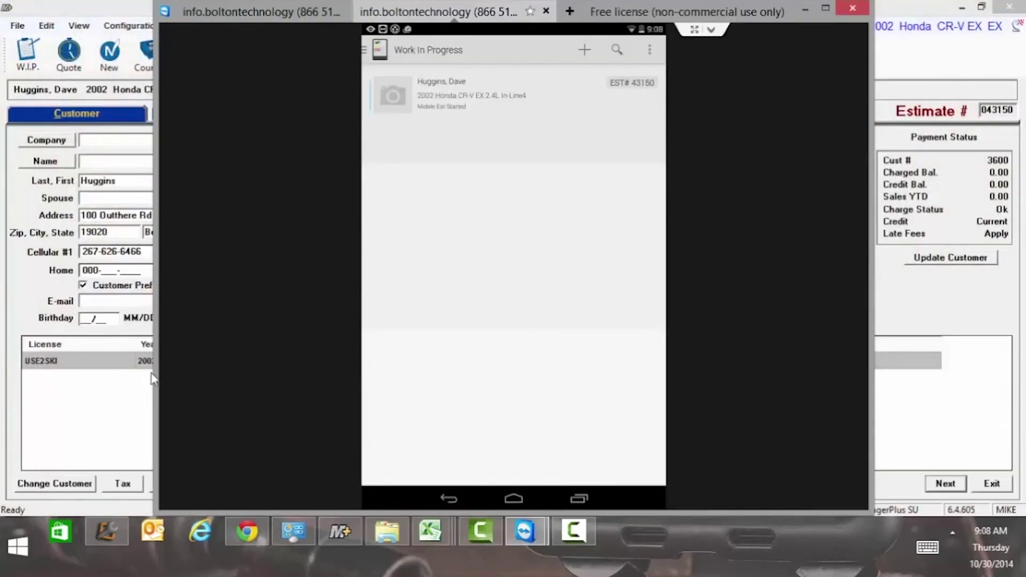